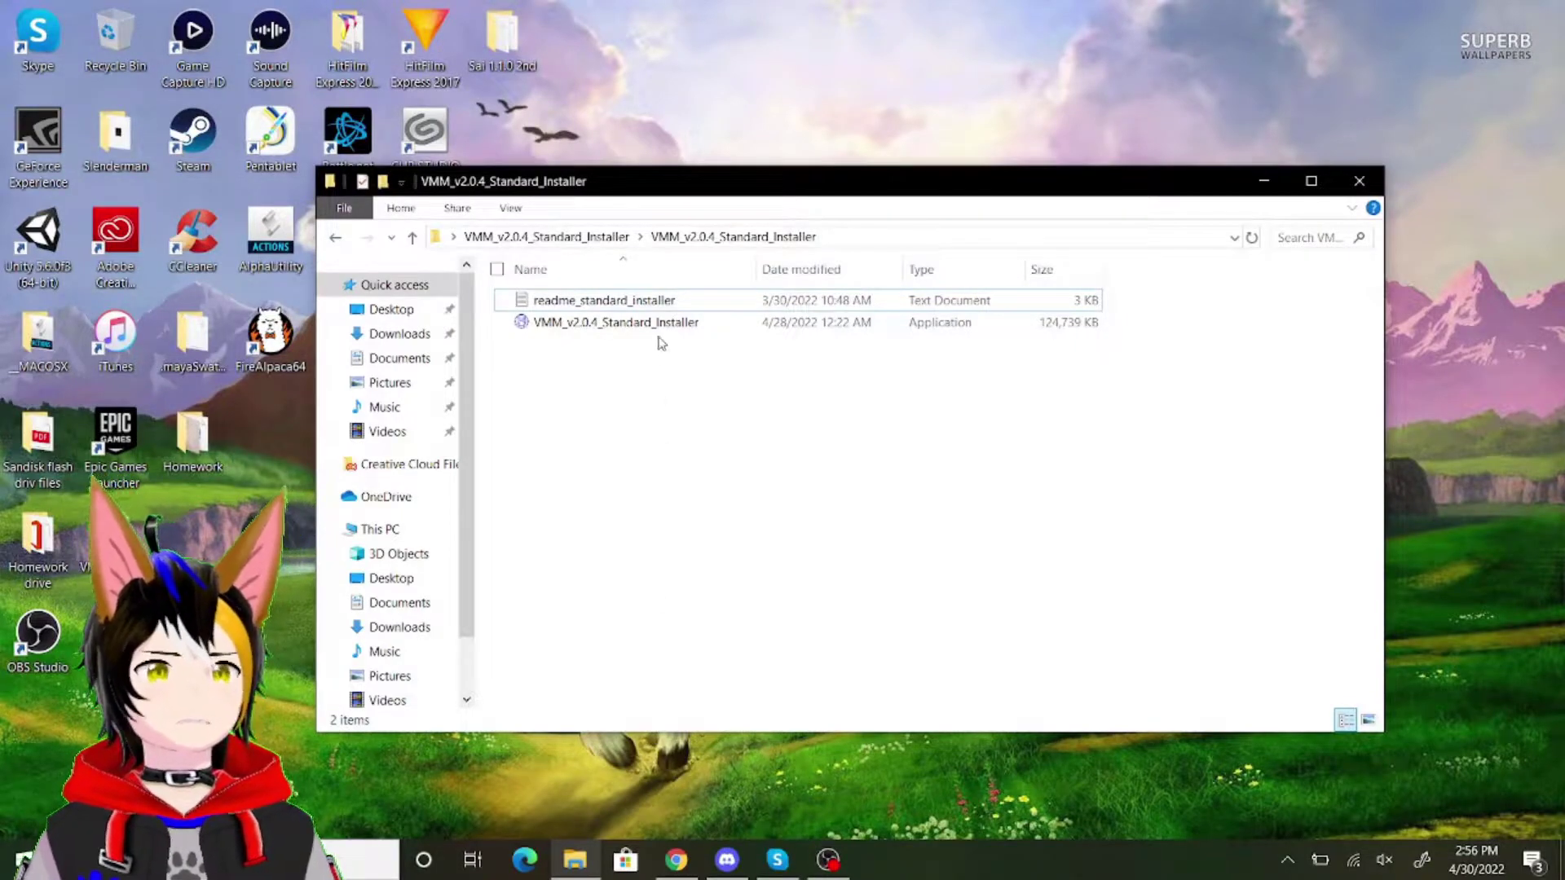
Step: Launch VMM_v2.0.4_Standard_Installer, using More info and Run anyway past the SmartScreen warning
double_click(664, 338)
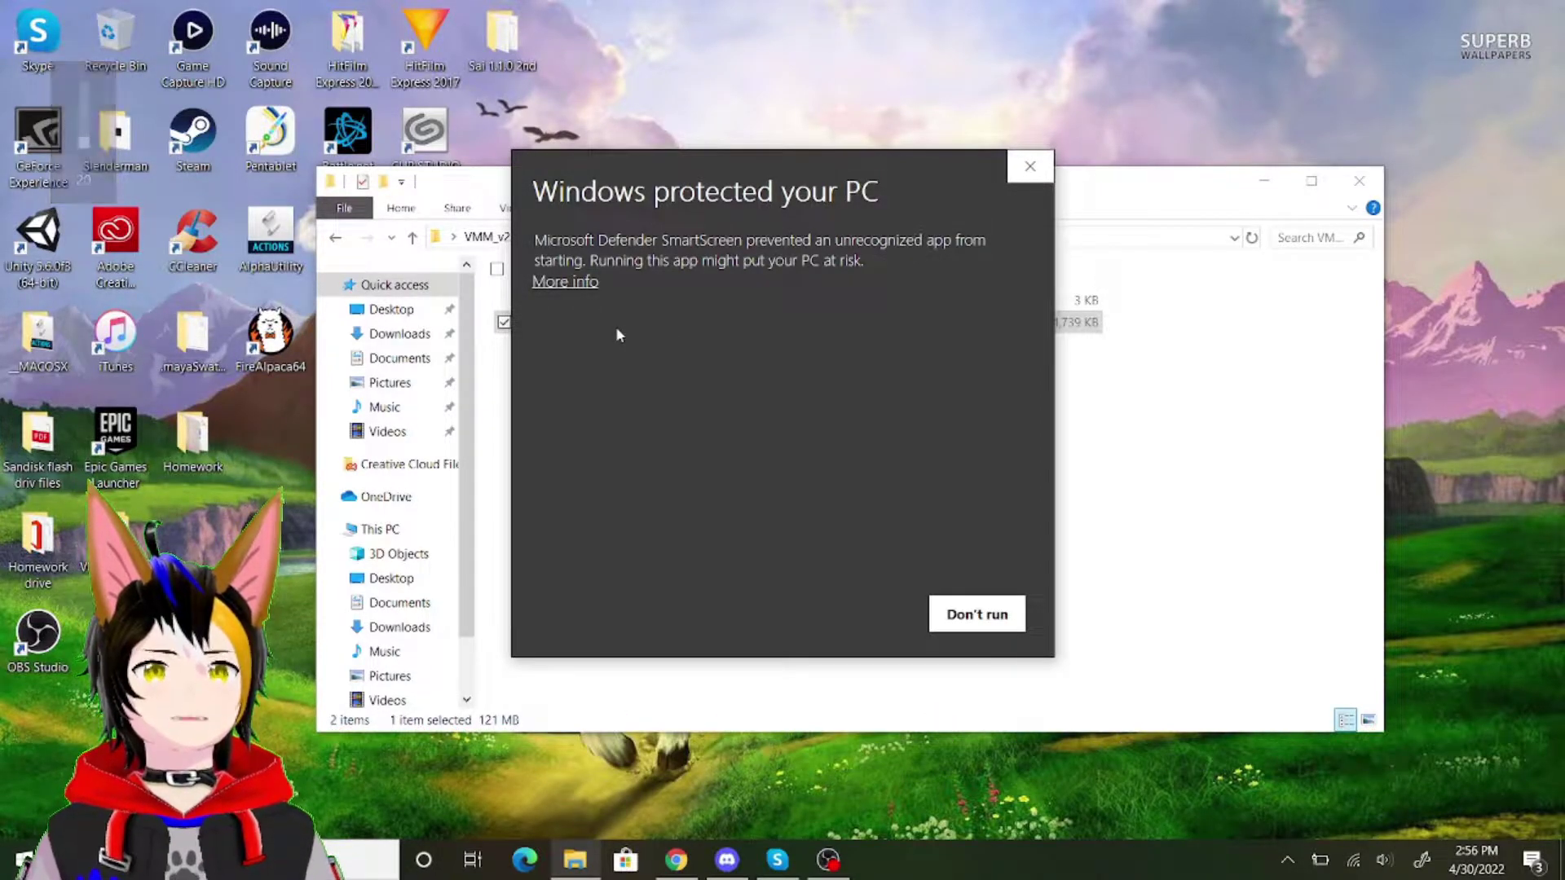
left_click(565, 282)
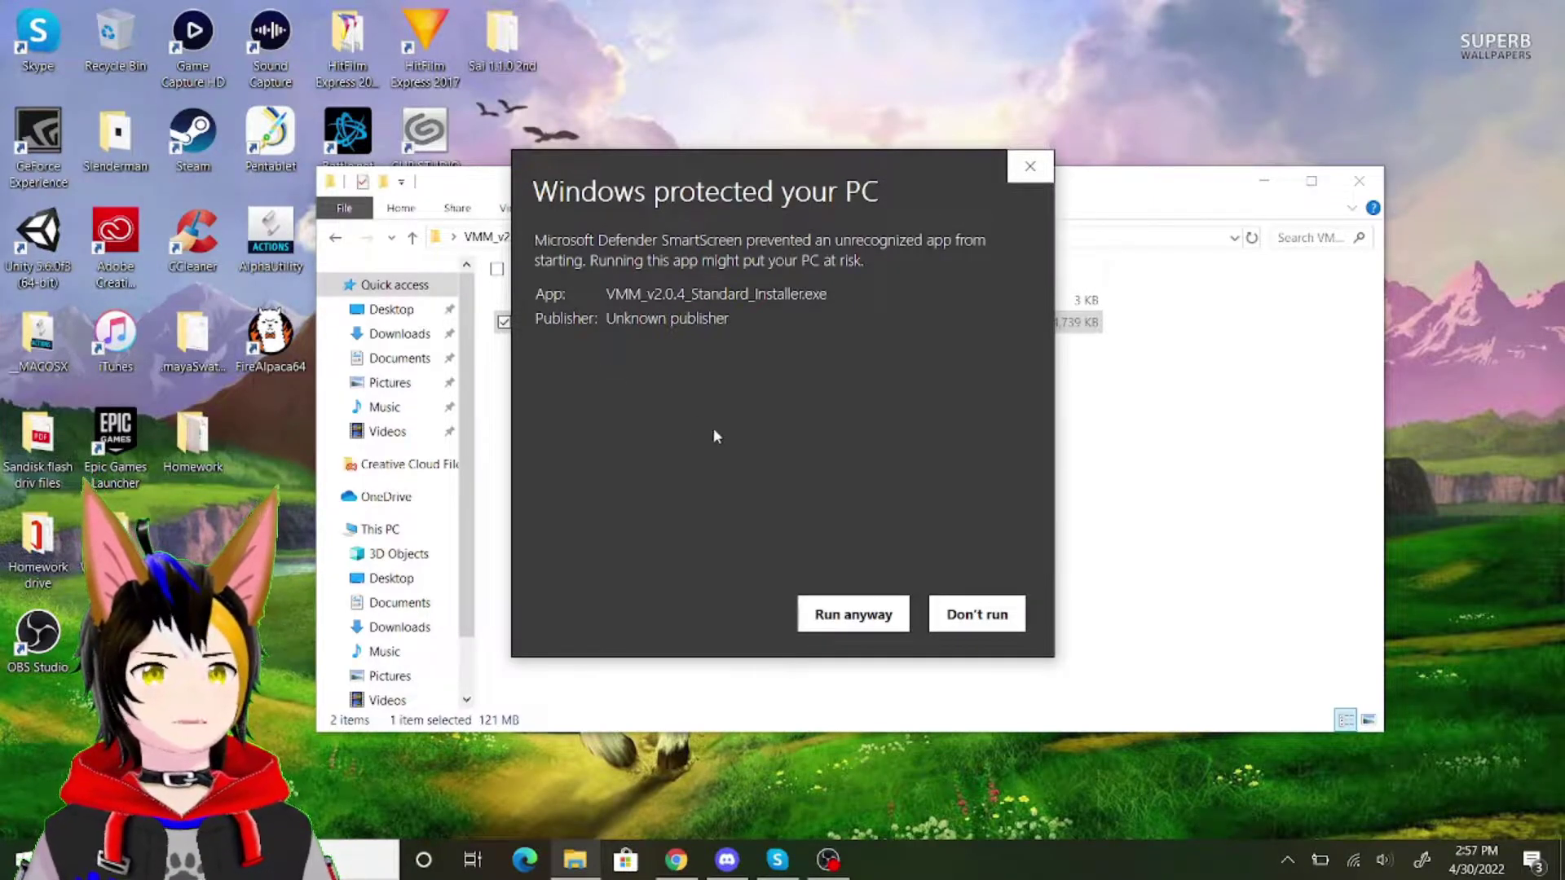
left_click(863, 615)
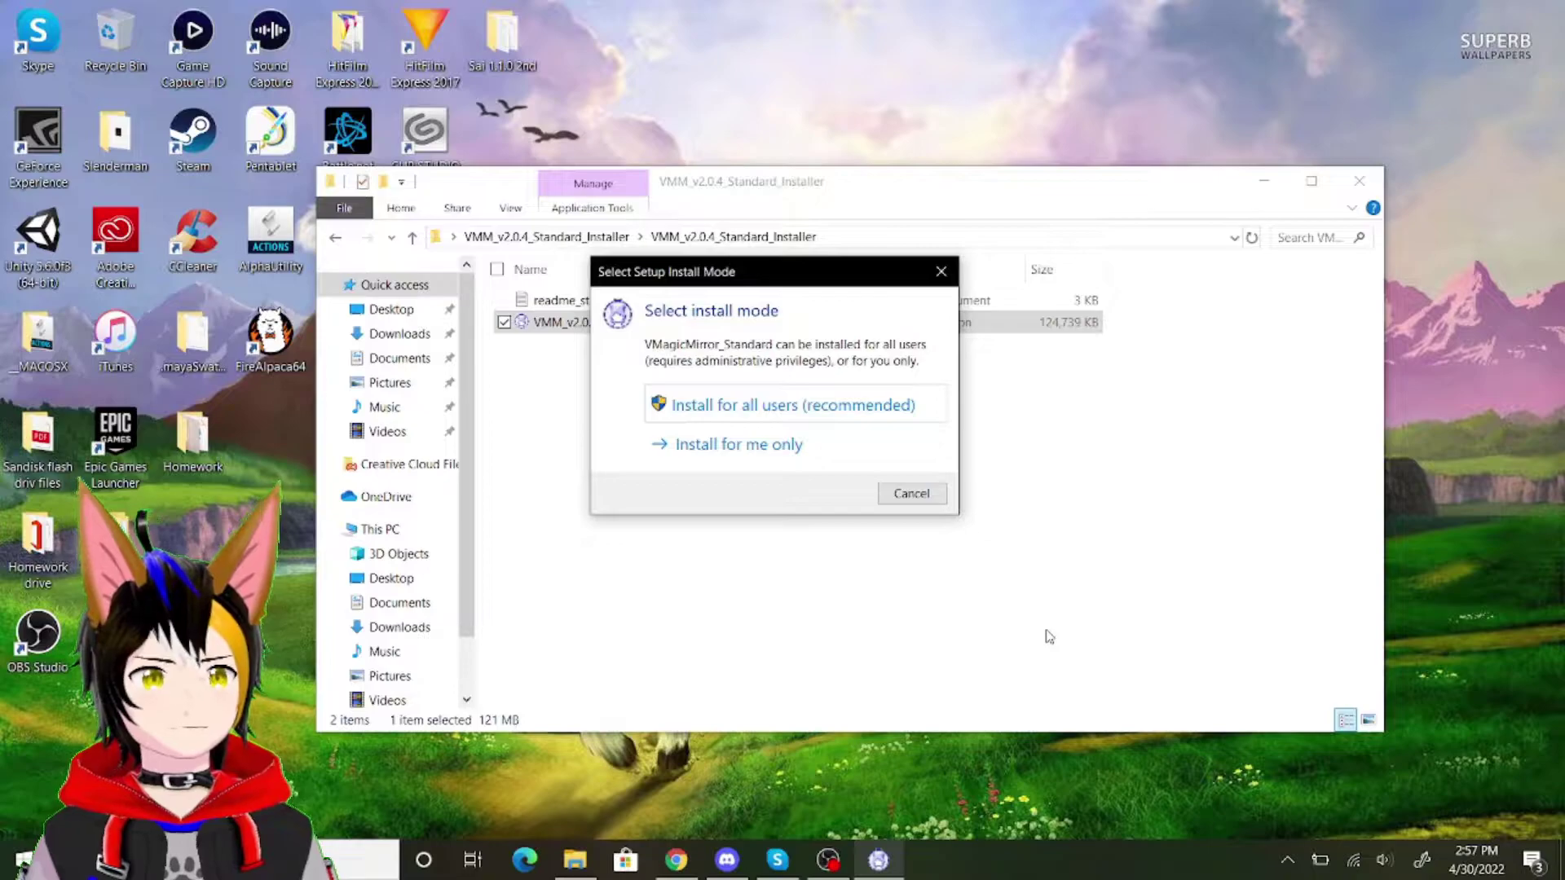
Step: Install VMagicMirror in English to the default folder with a desktop shortcut, then finish to launch it
left_click(797, 414)
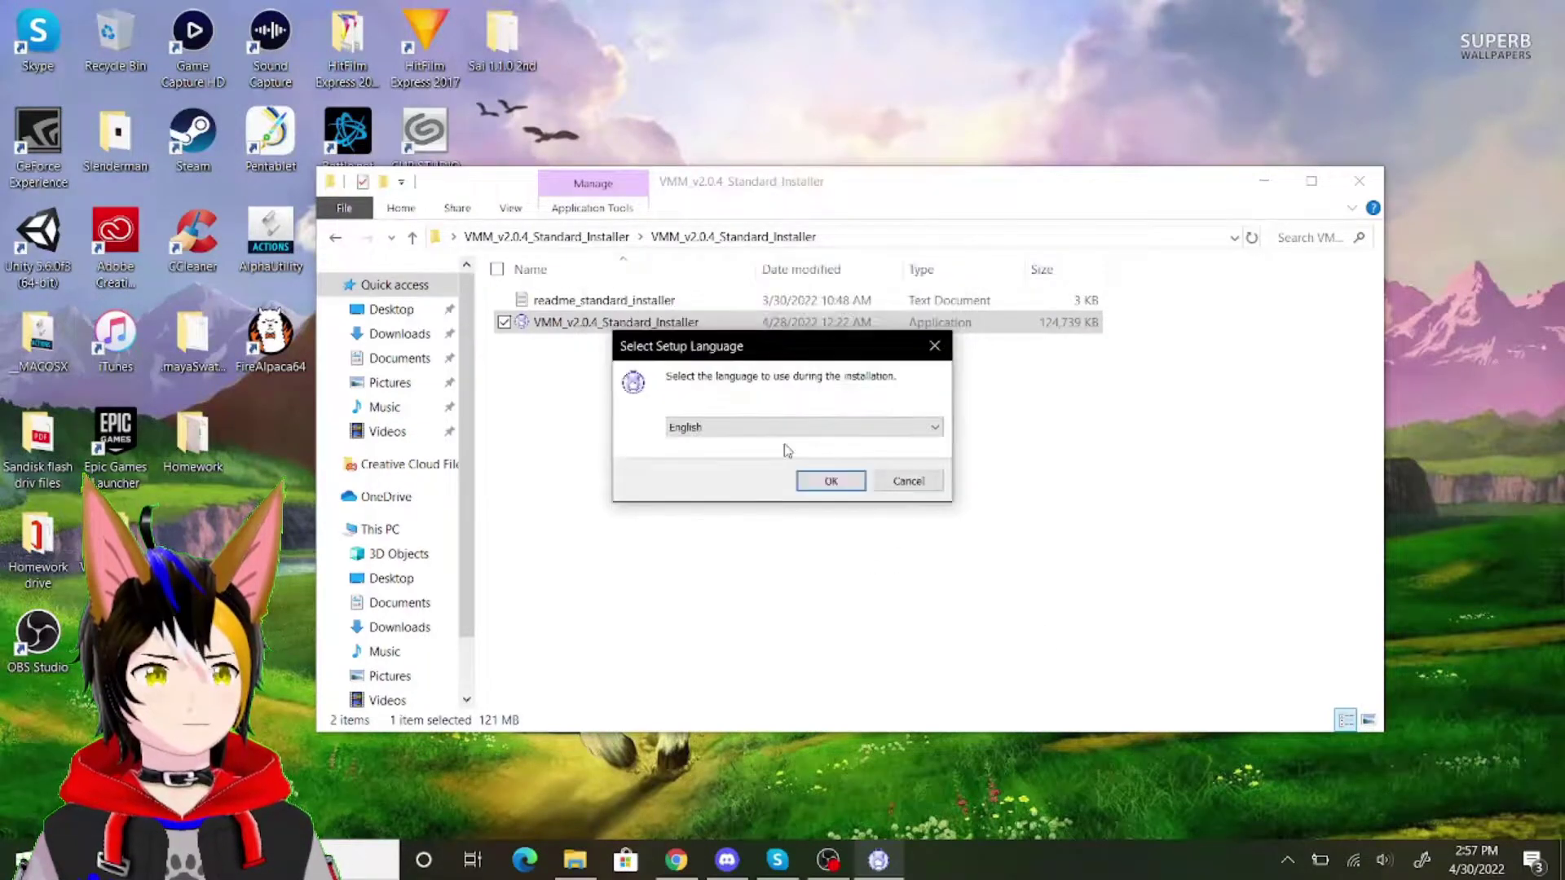
left_click(829, 479)
left_click(949, 625)
left_click(562, 366)
left_click(938, 625)
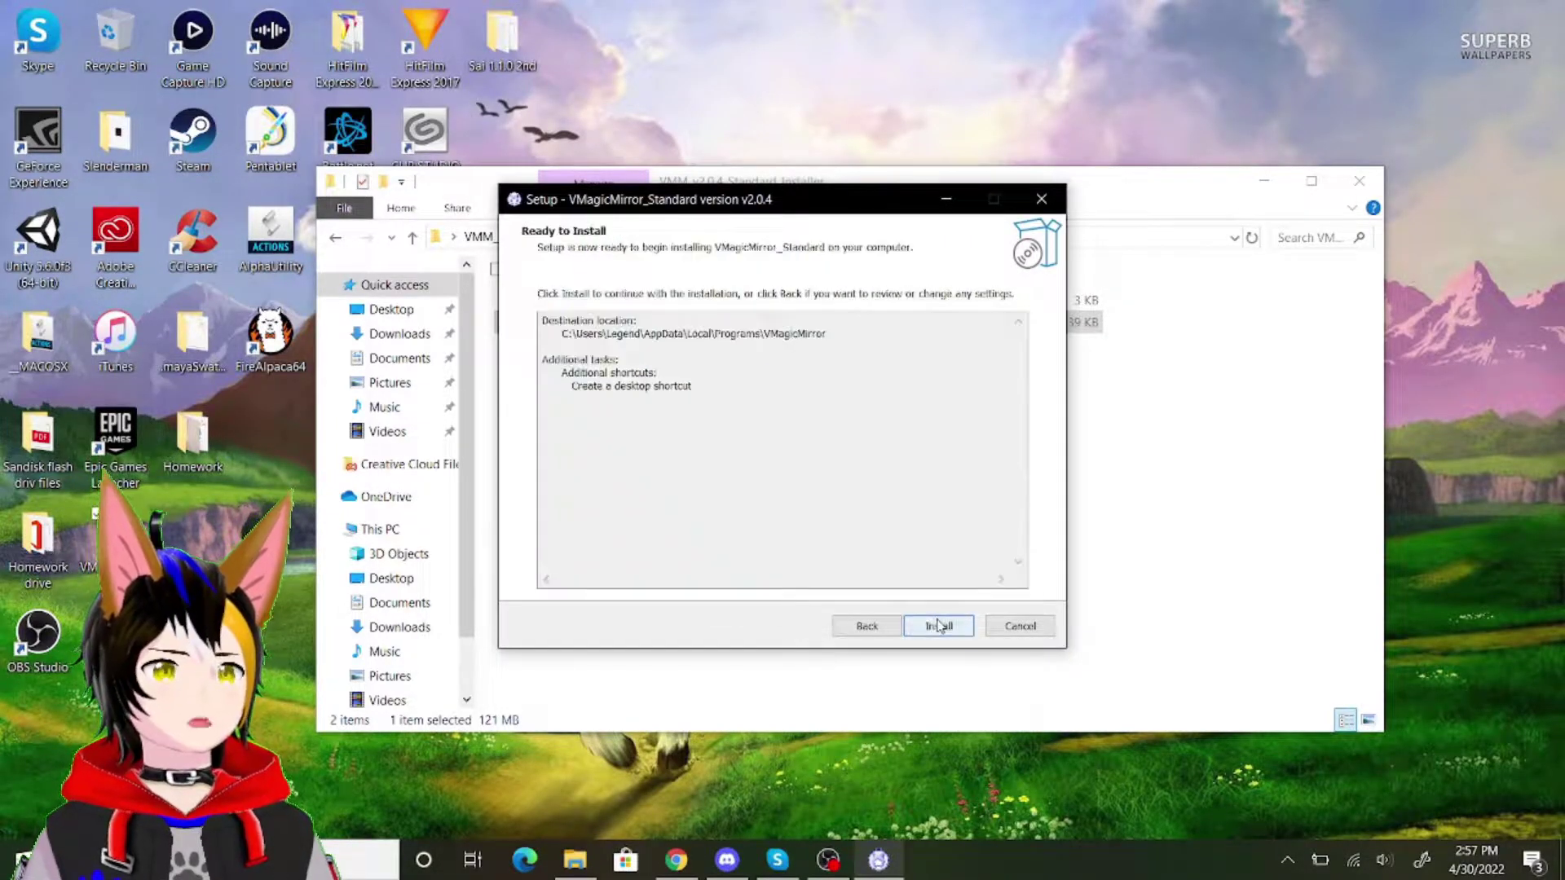
left_click(948, 629)
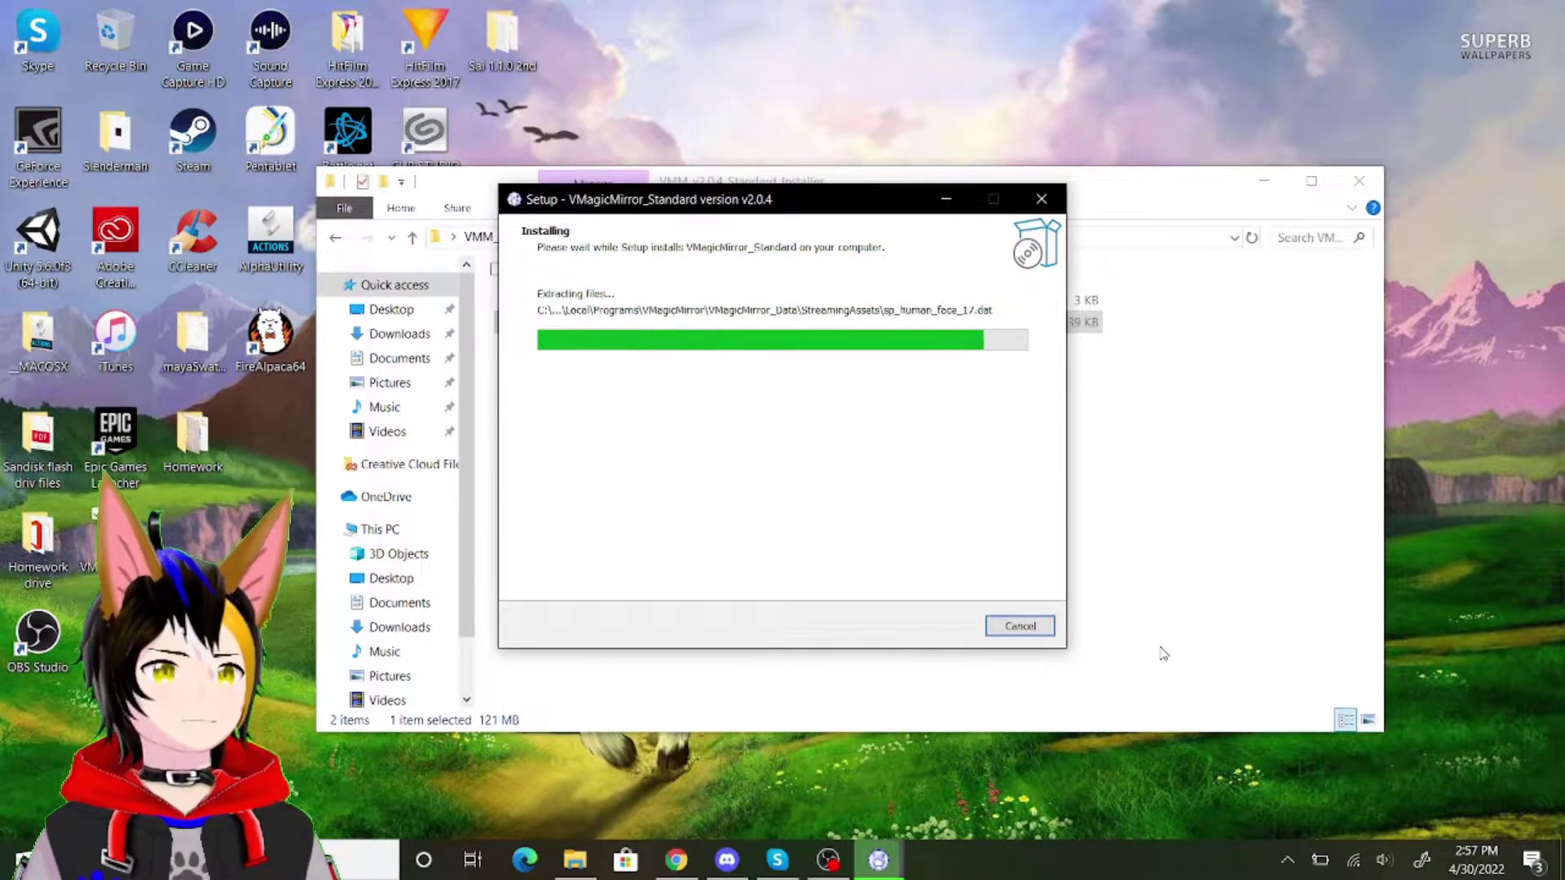
left_click(938, 626)
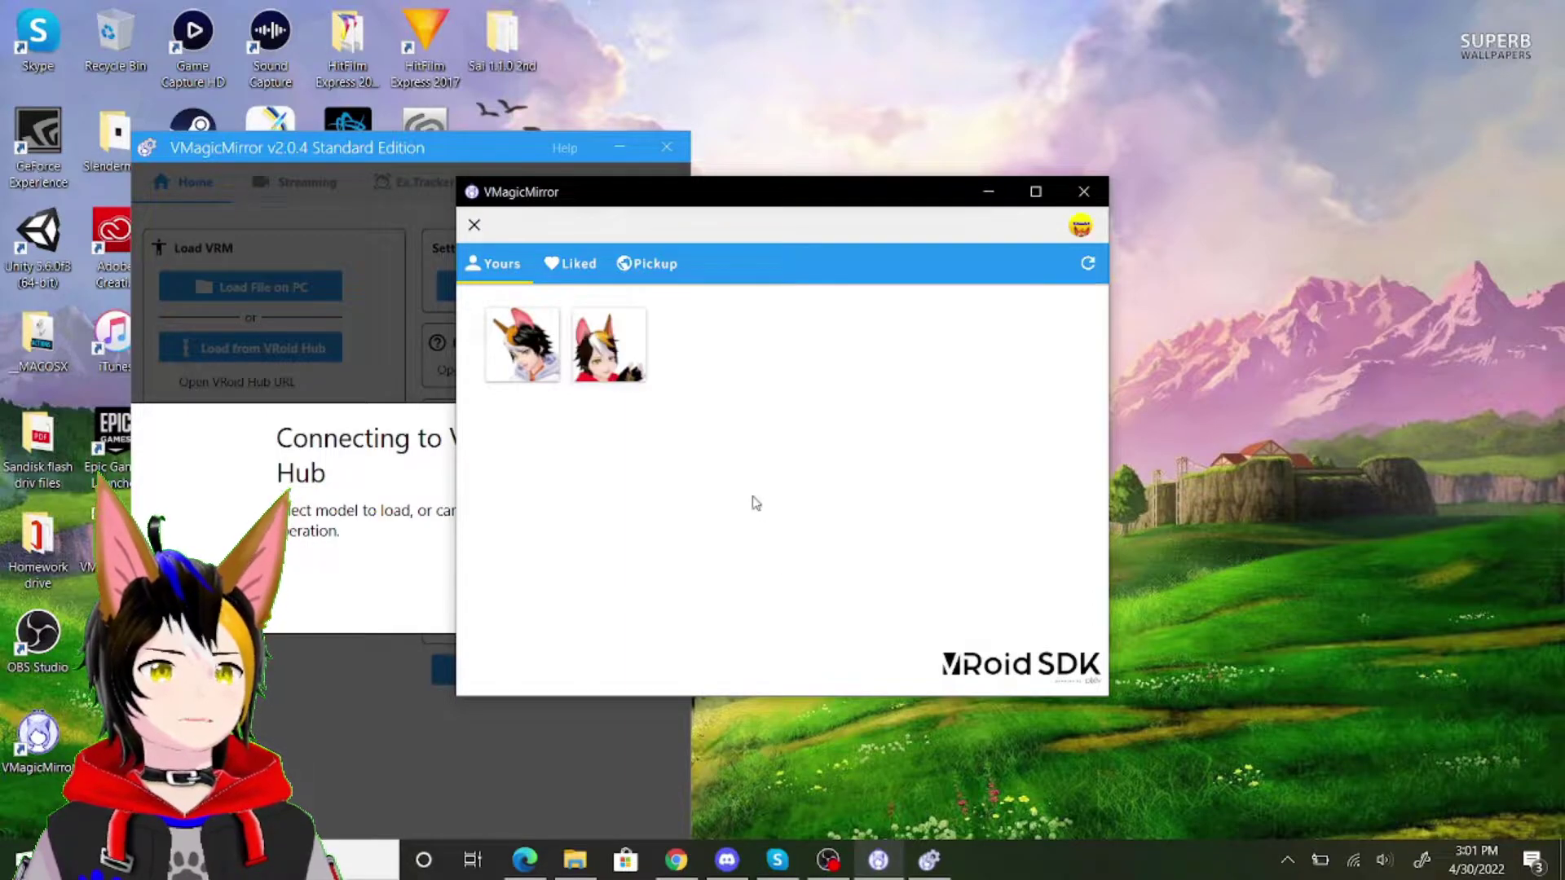
Step: Download the Kitzu model from your VRoid Hub uploads and move the avatar window up and right
left_click(623, 367)
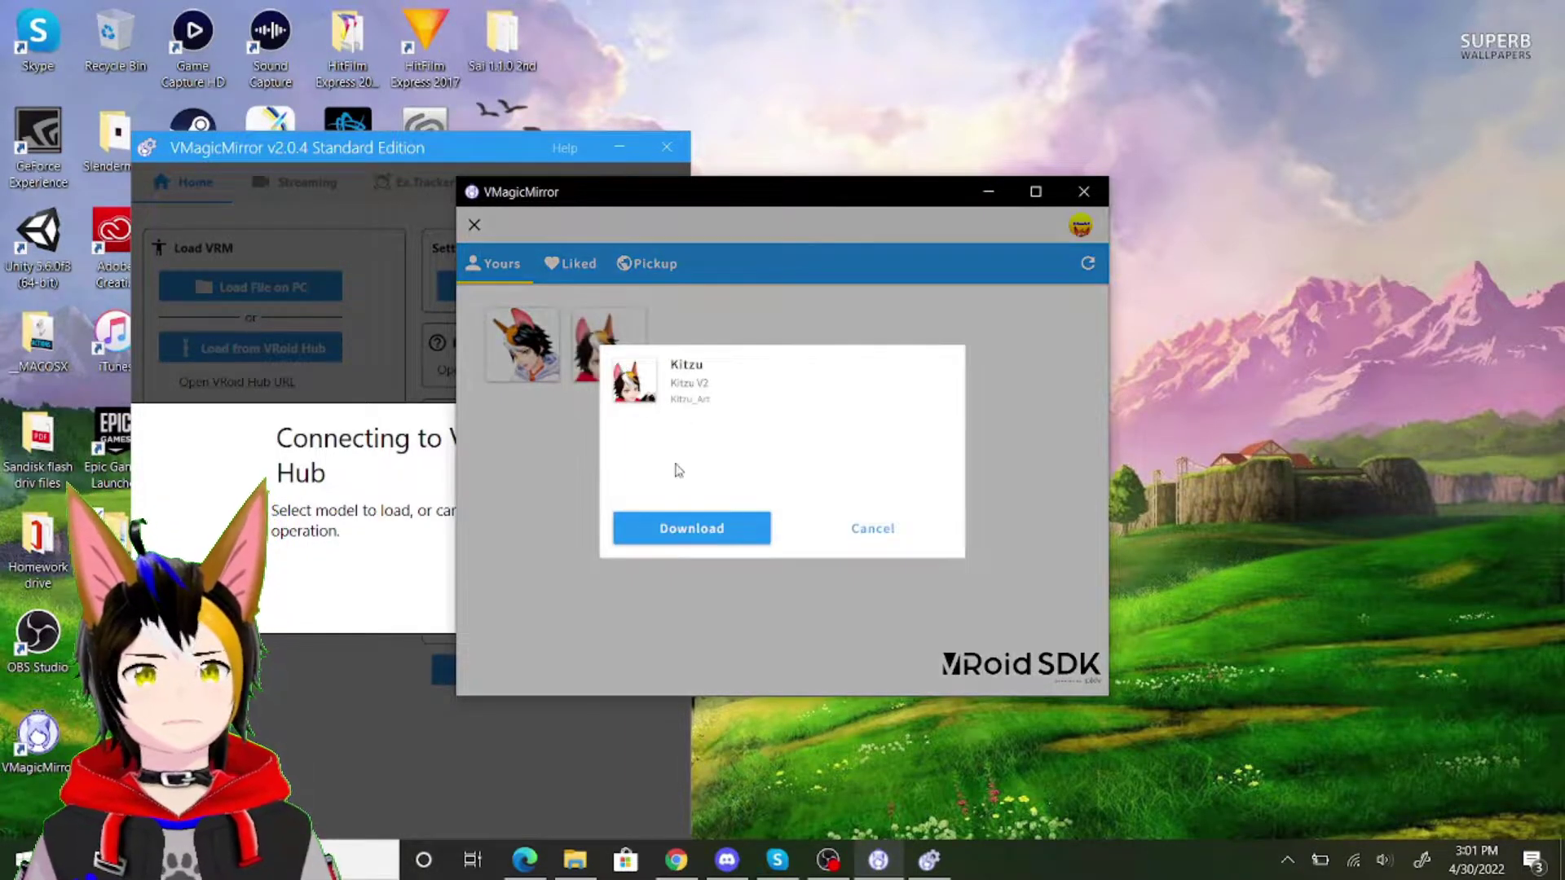
left_click(717, 530)
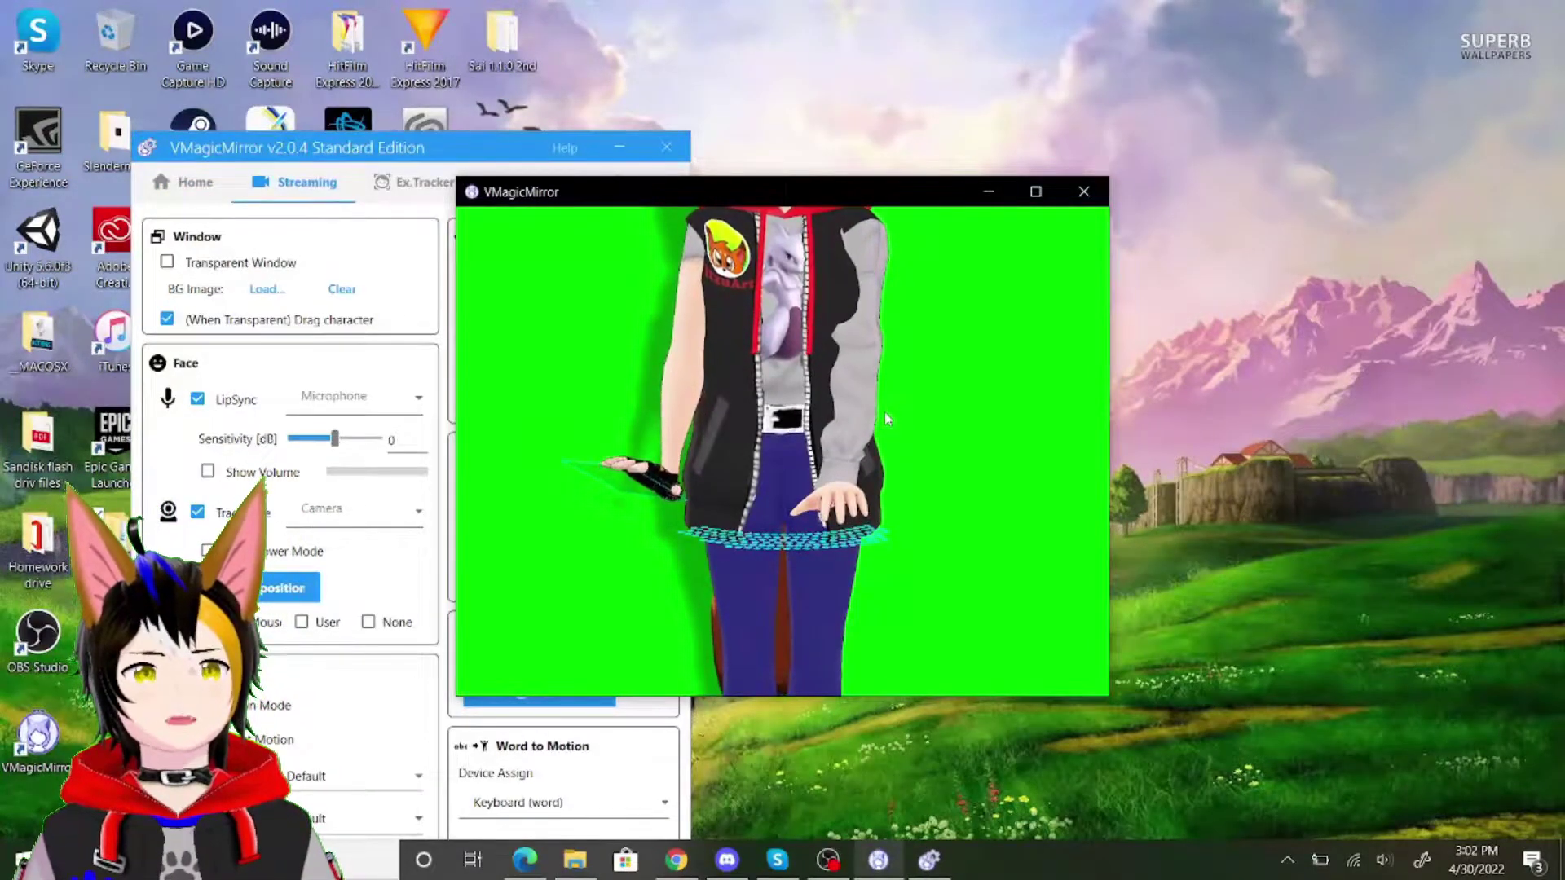
scroll(886, 416, "up", 3)
scroll(885, 416, "down", 5)
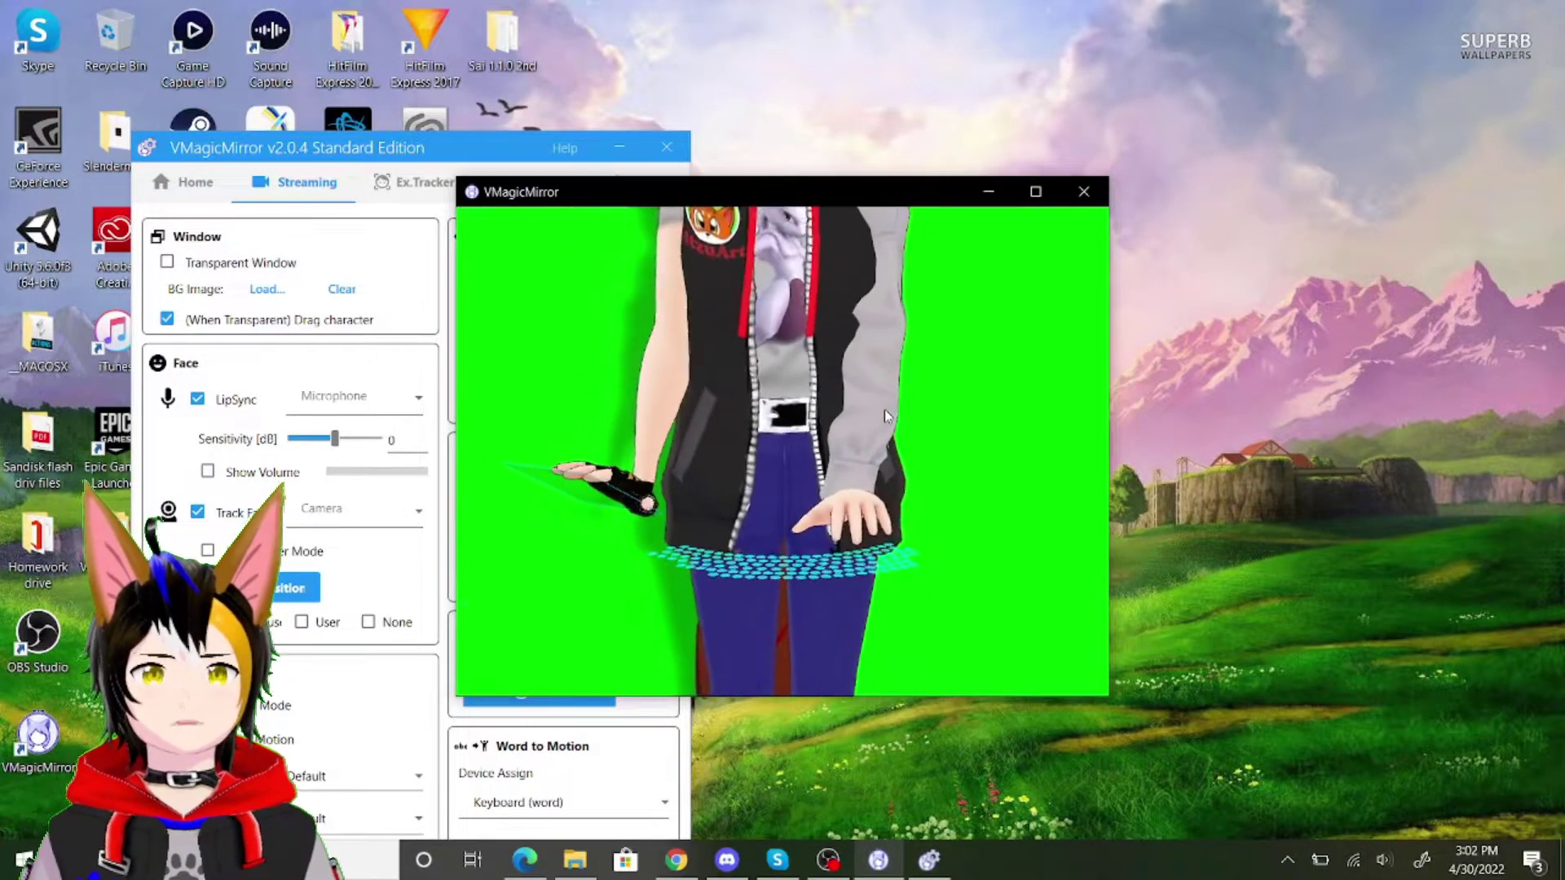
scroll(886, 416, "down", 3)
left_click_drag(771, 198, 999, 174)
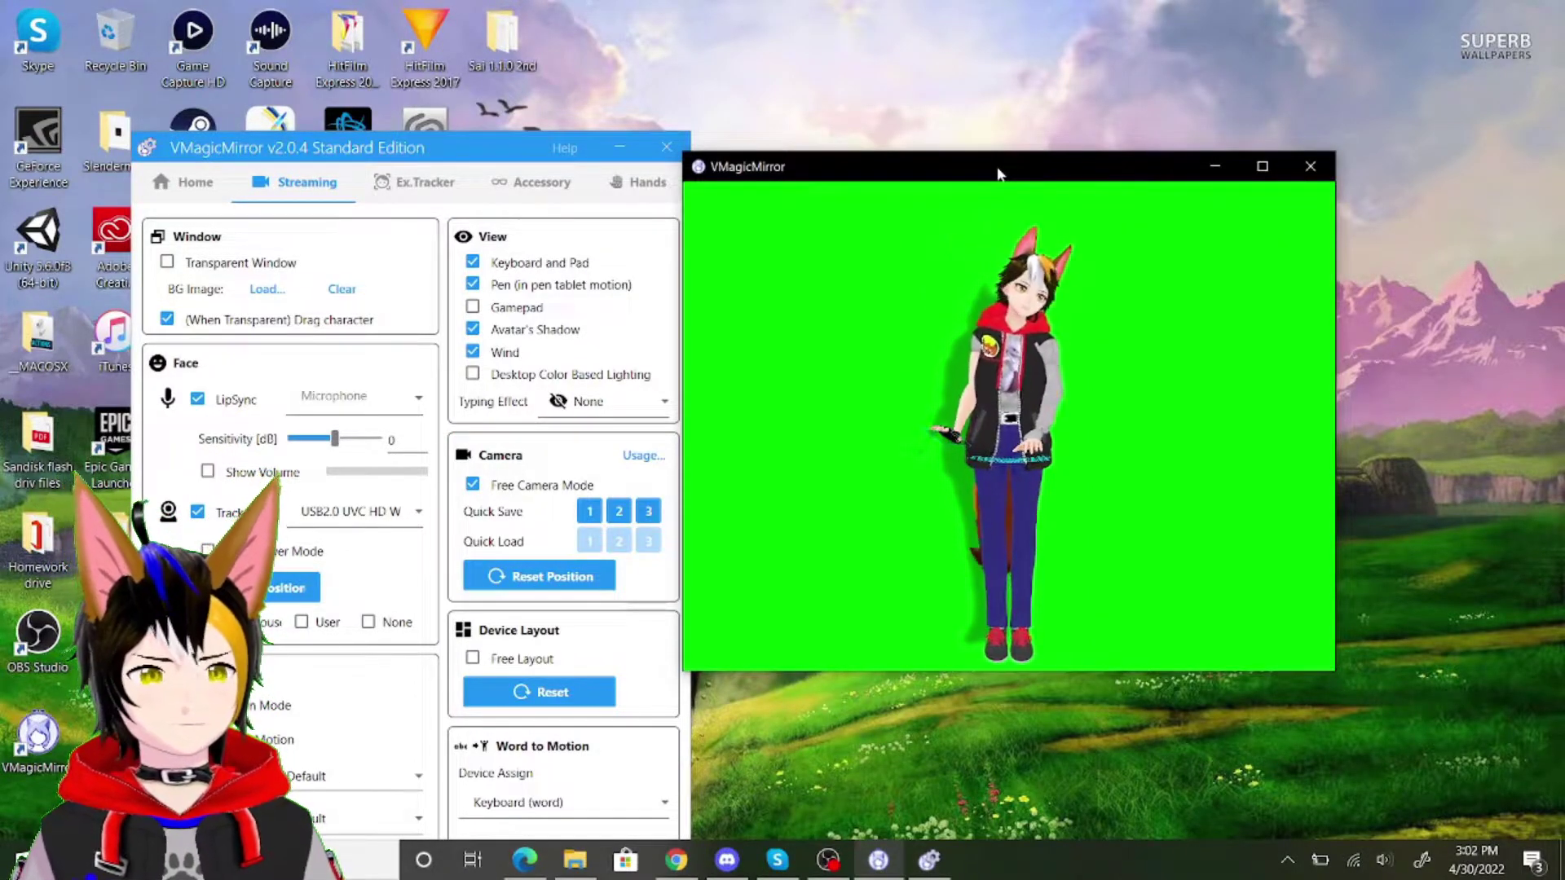
Step: Close VMagicMirror, put its desktop shortcut next to OBS Studio, and relaunch it as administrator
left_click(1309, 167)
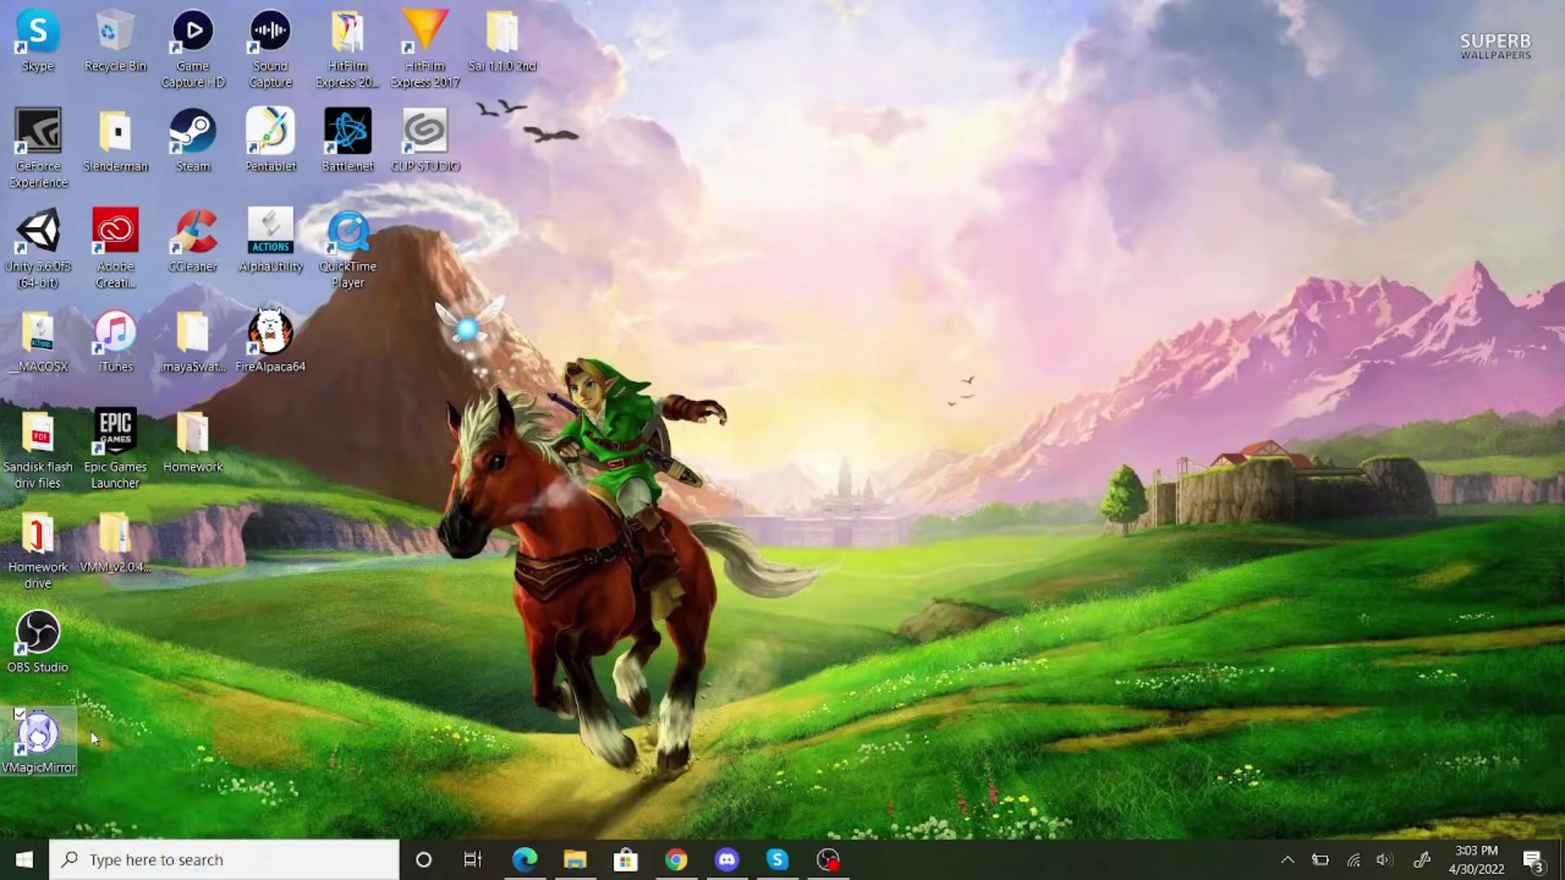
left_click_drag(139, 628, 145, 634)
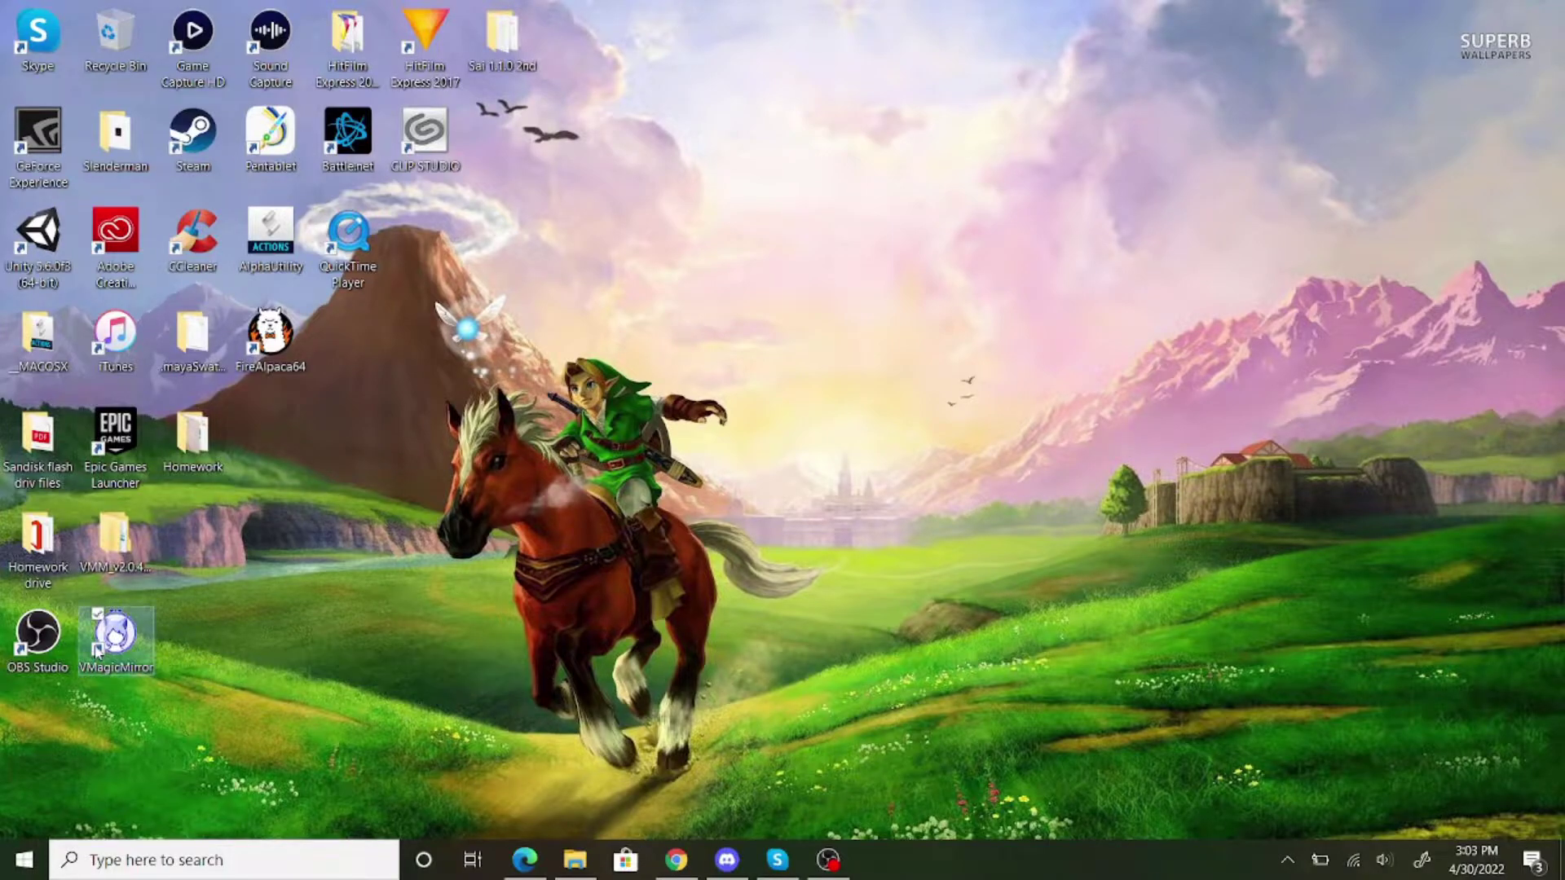
right_click(116, 636)
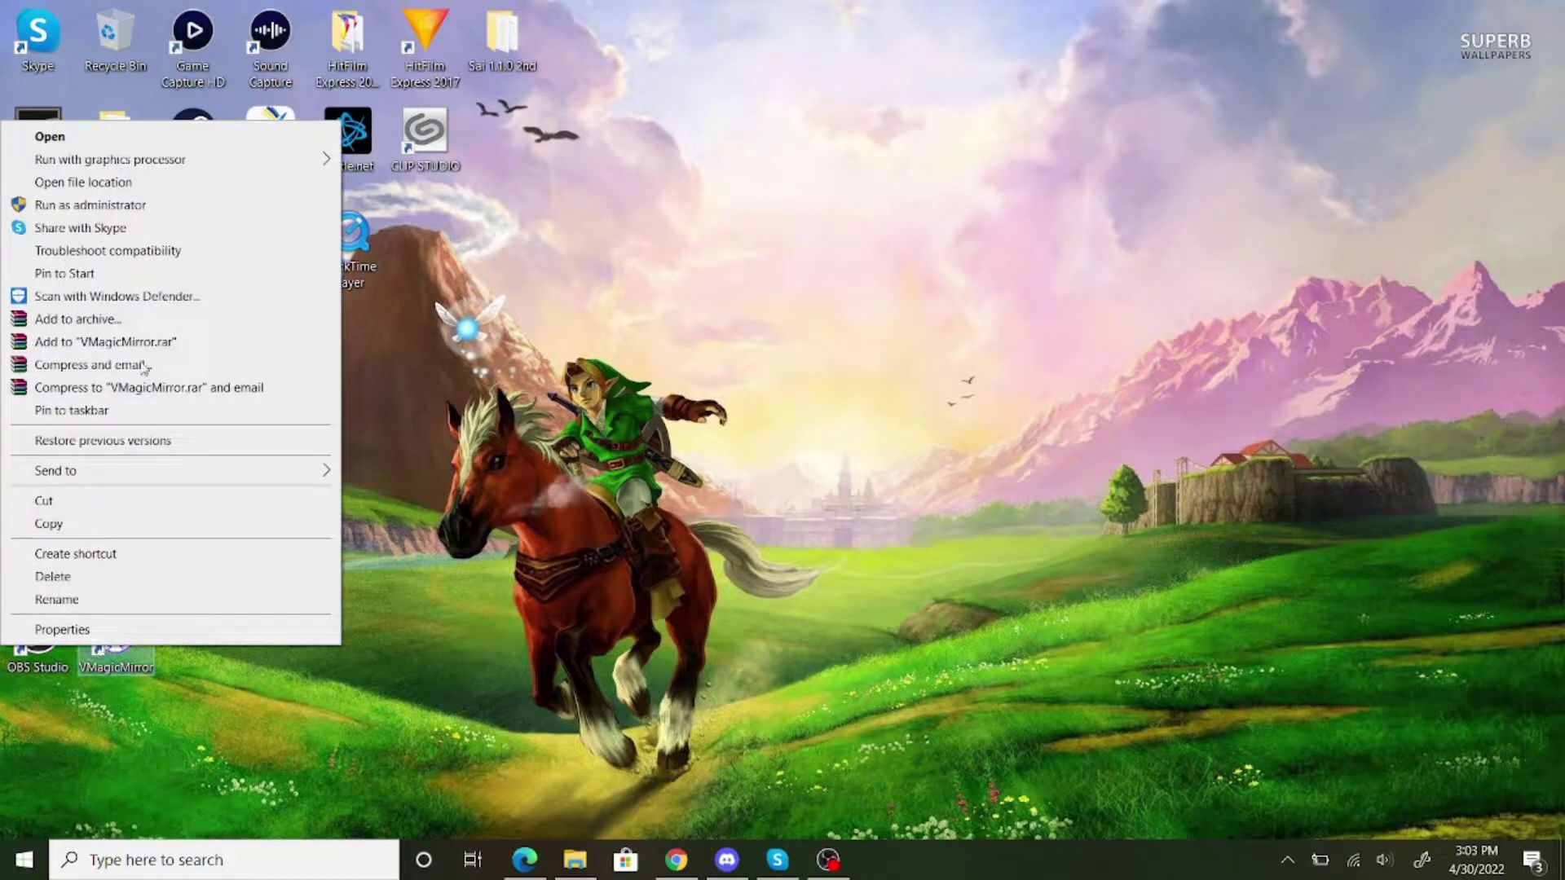
left_click(183, 208)
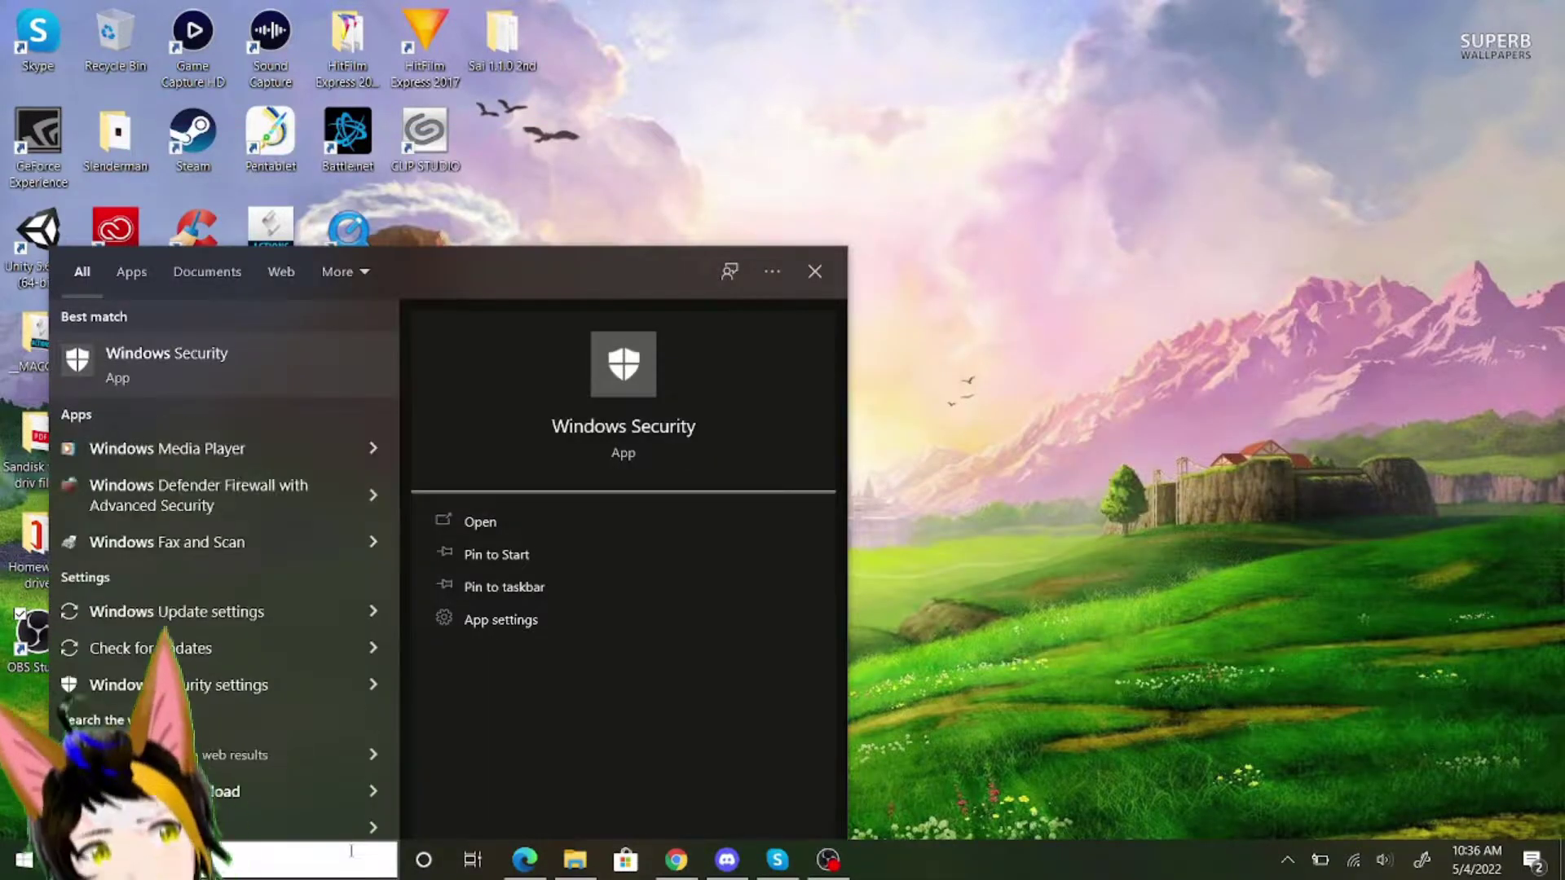
type("urity")
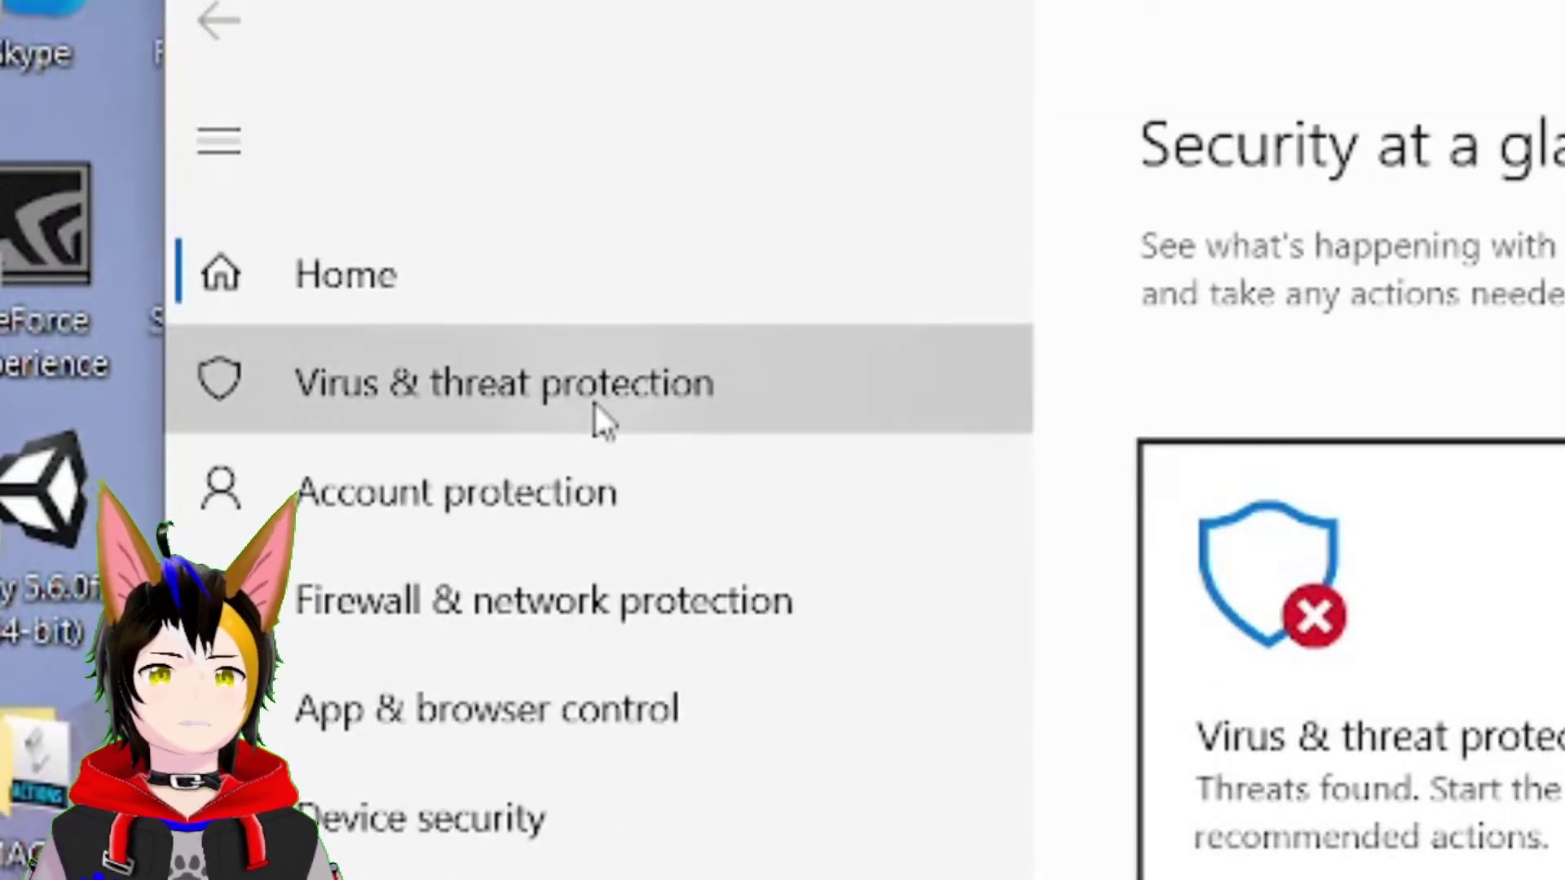
Step: Under Virus & threat protection, turn cloud-delivered protection on and real-time protection off
left_click(594, 404)
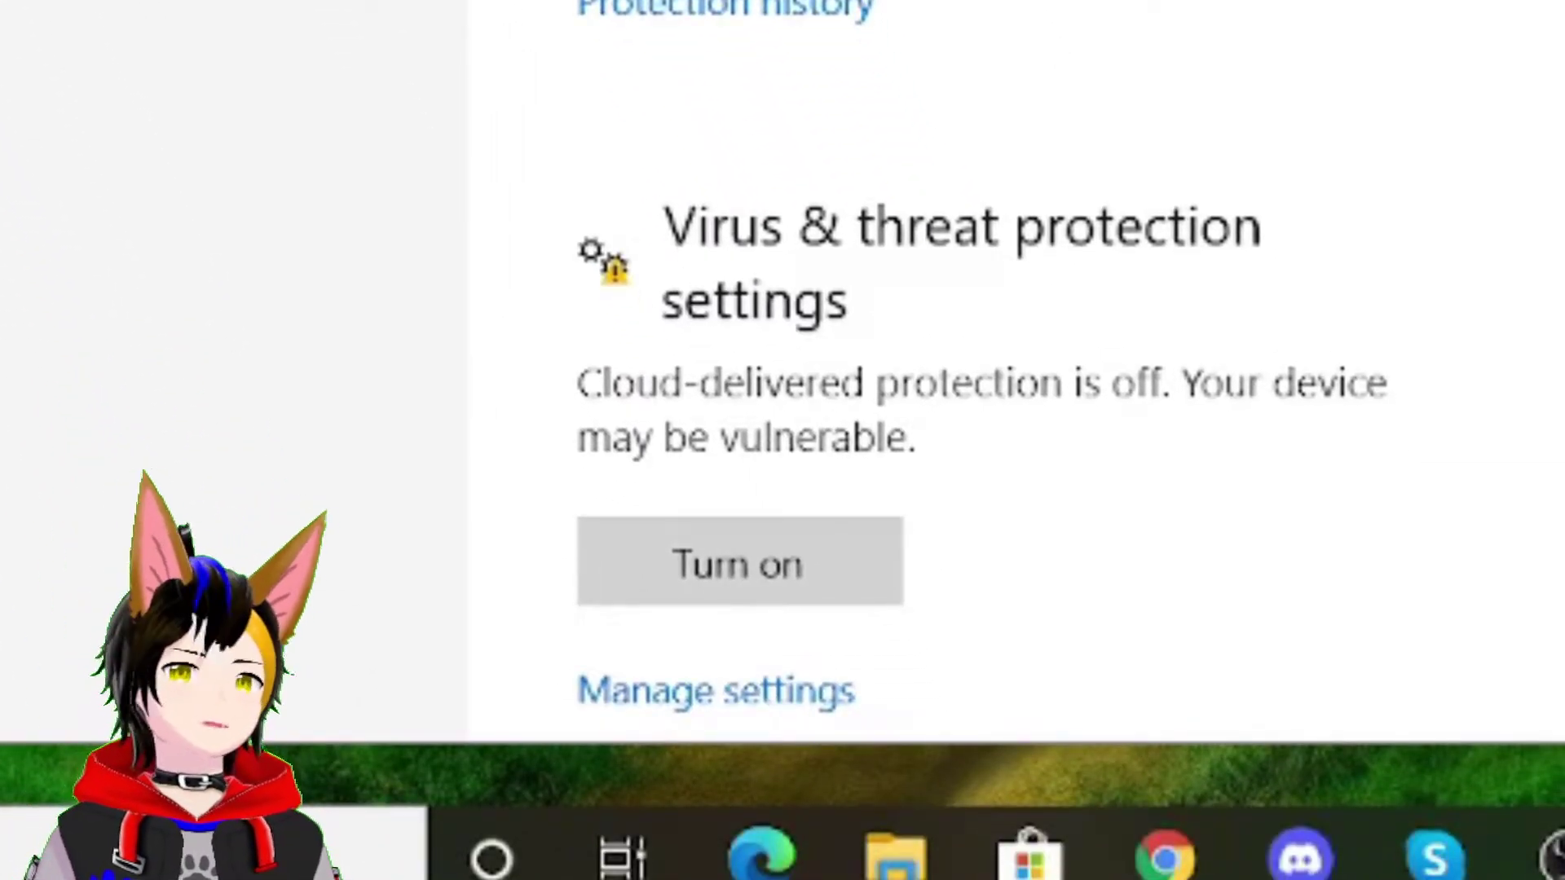
left_click(740, 561)
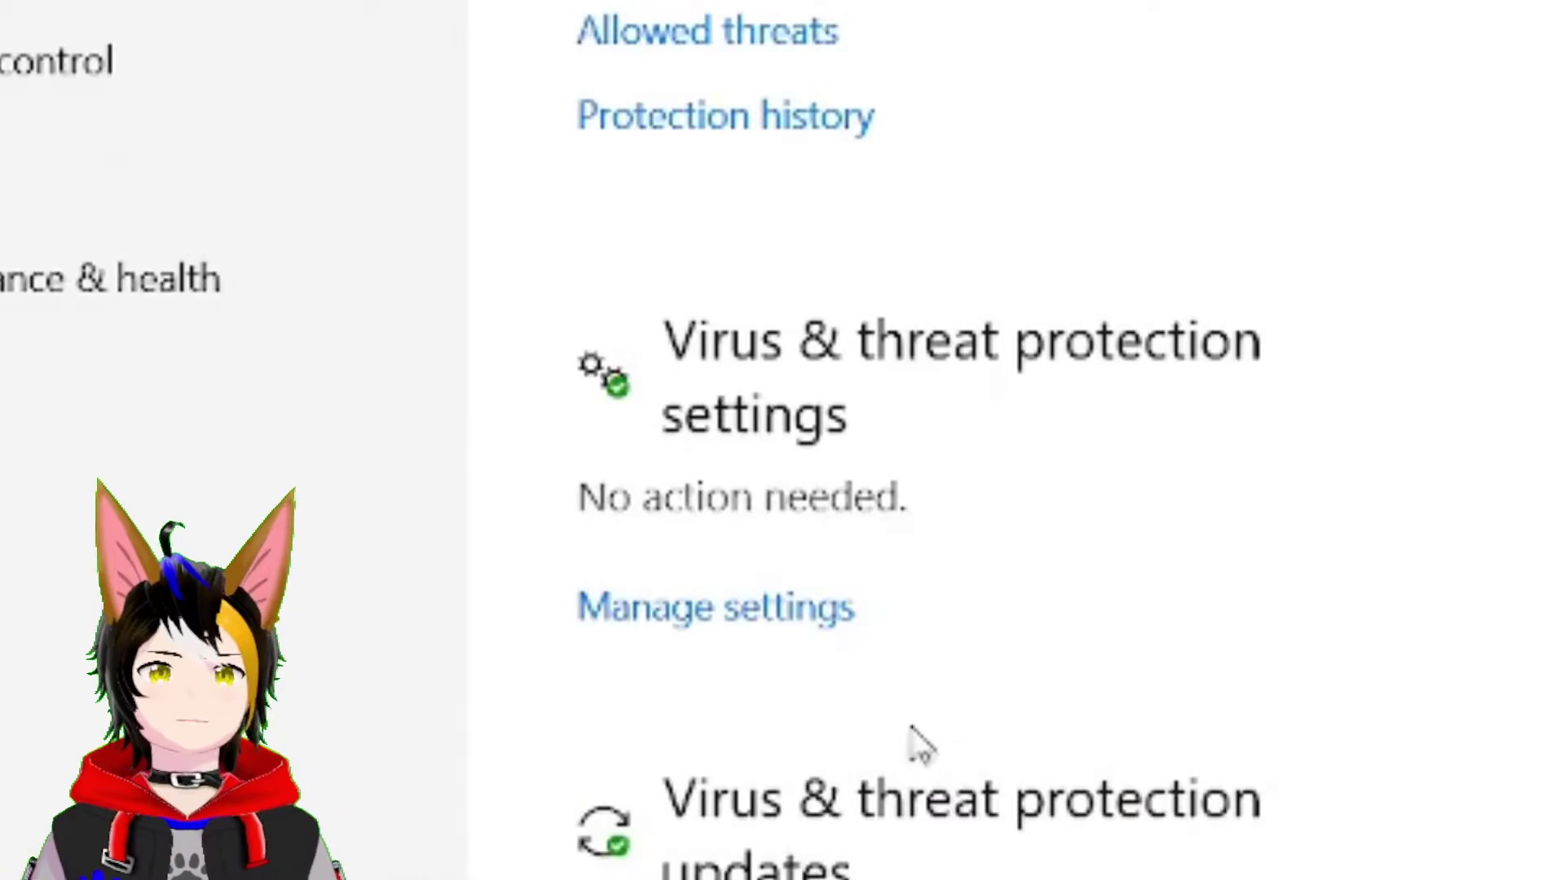
left_click(803, 626)
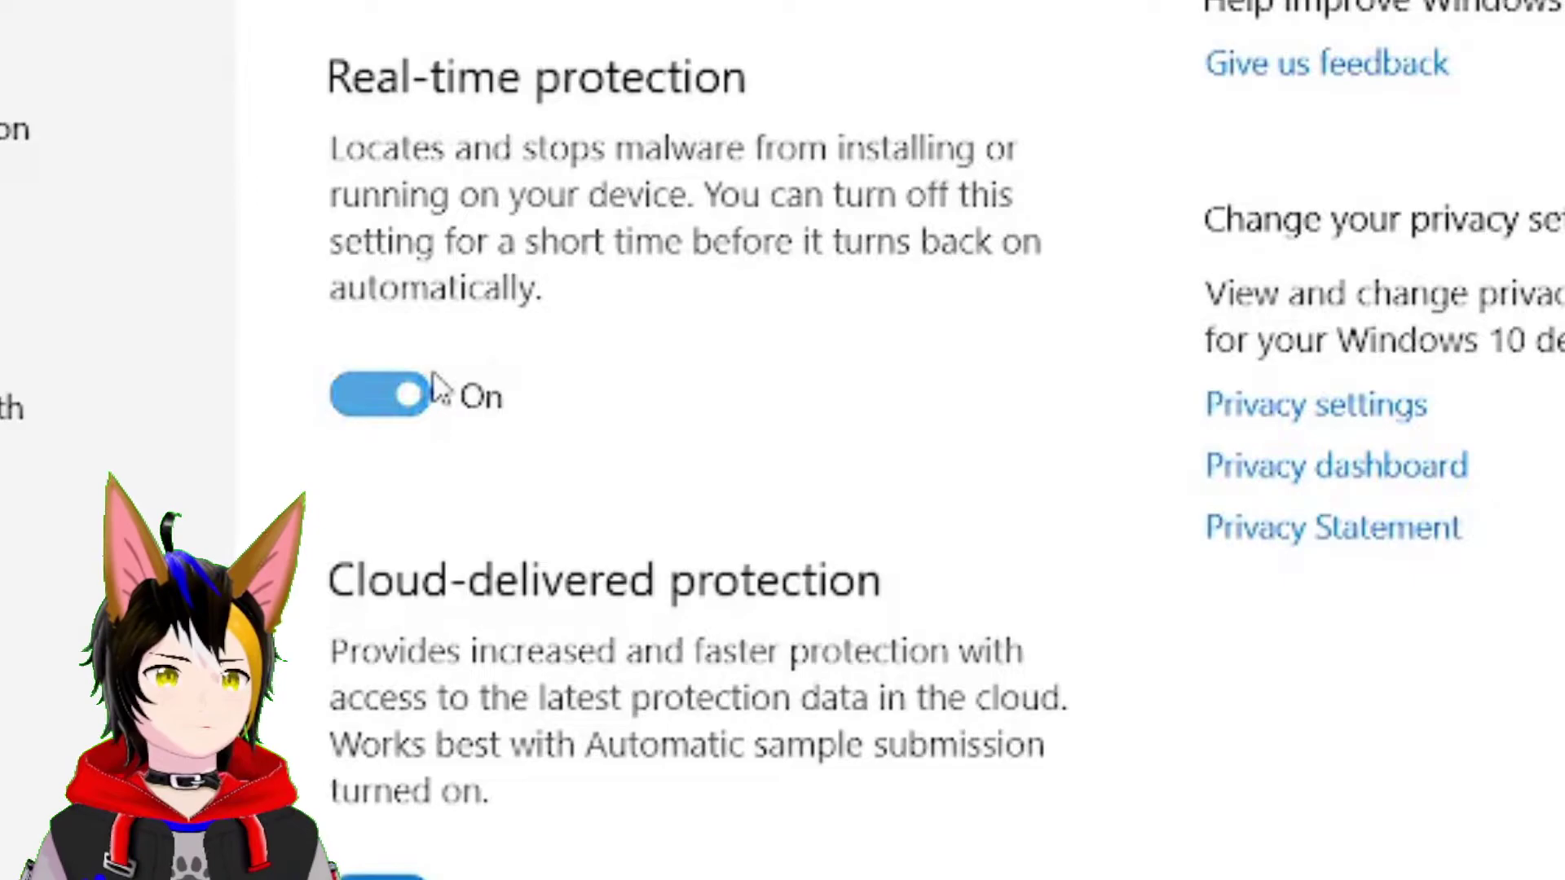
left_click(416, 404)
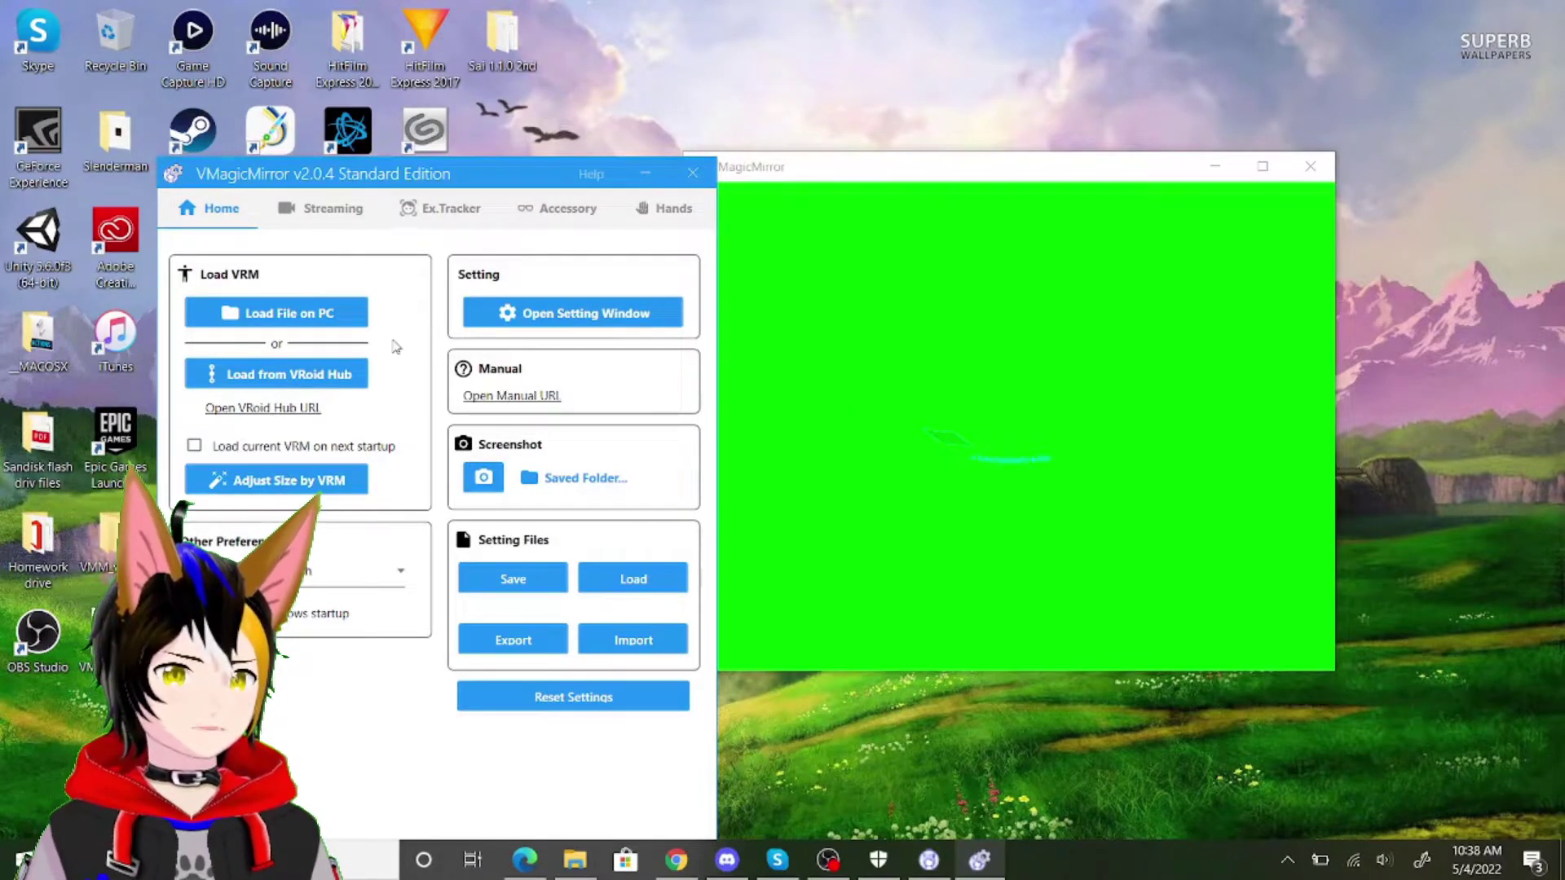
Step: Connect to VRoid Hub, select the Kitzu thumbnail, and download it into VMagicMirror
left_click(356, 386)
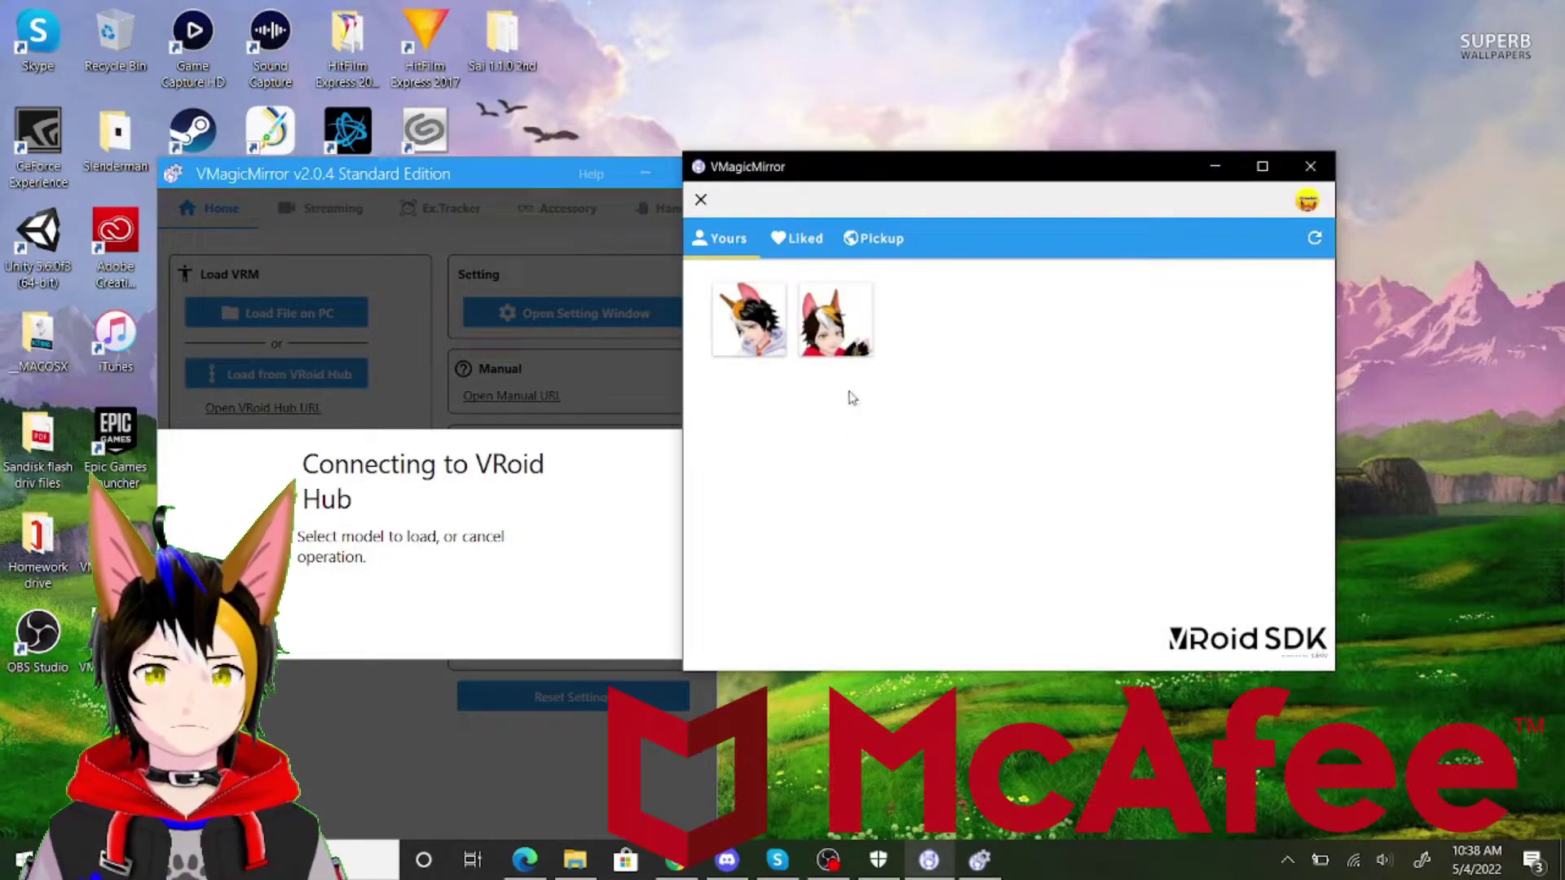
left_click(852, 355)
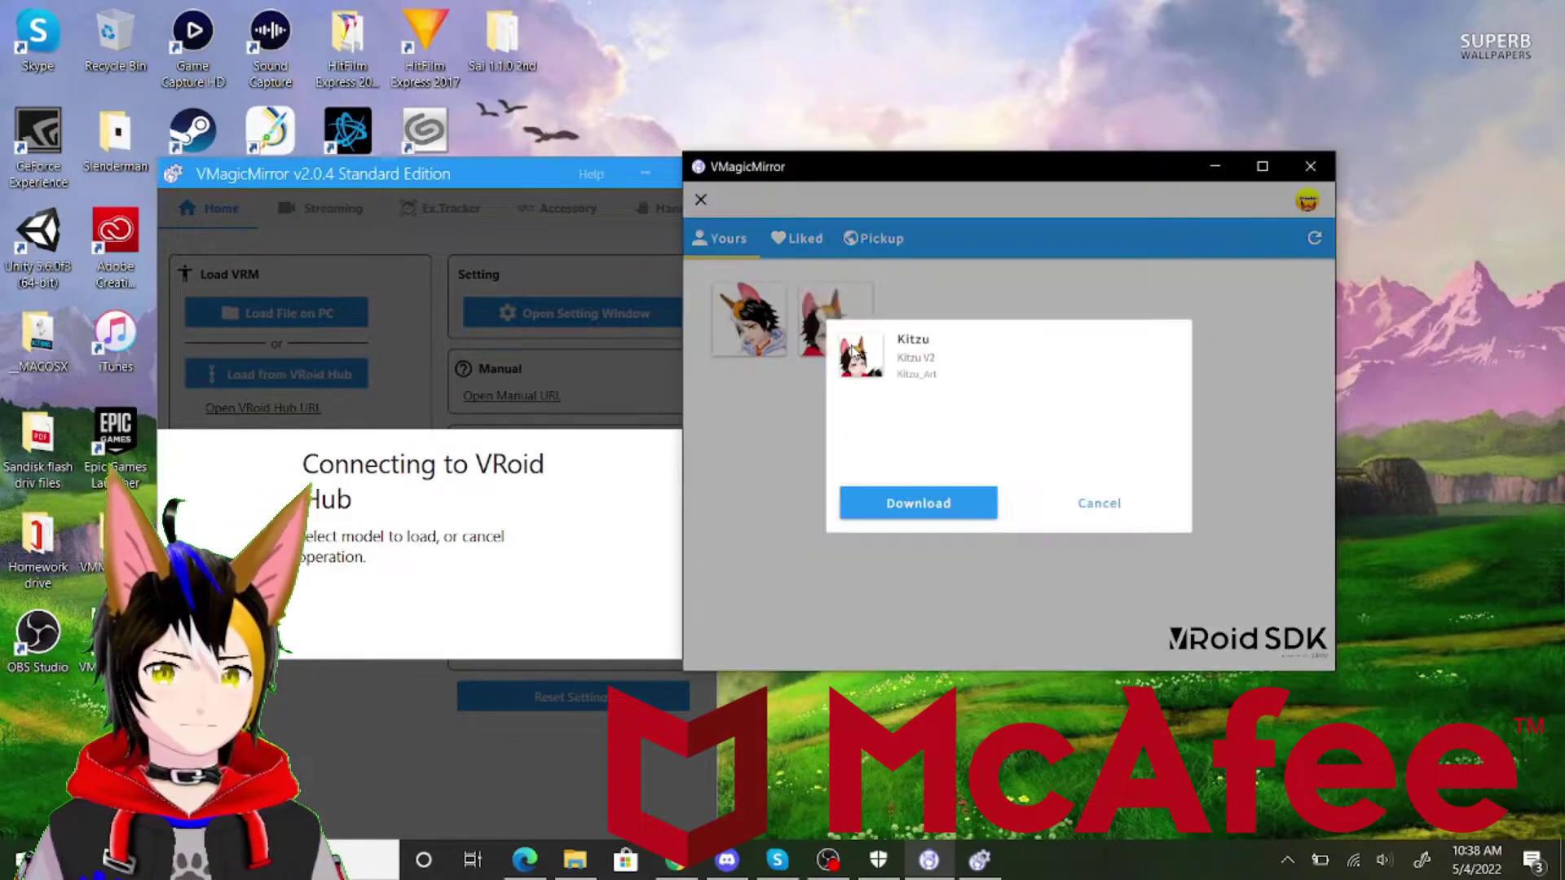
left_click(919, 512)
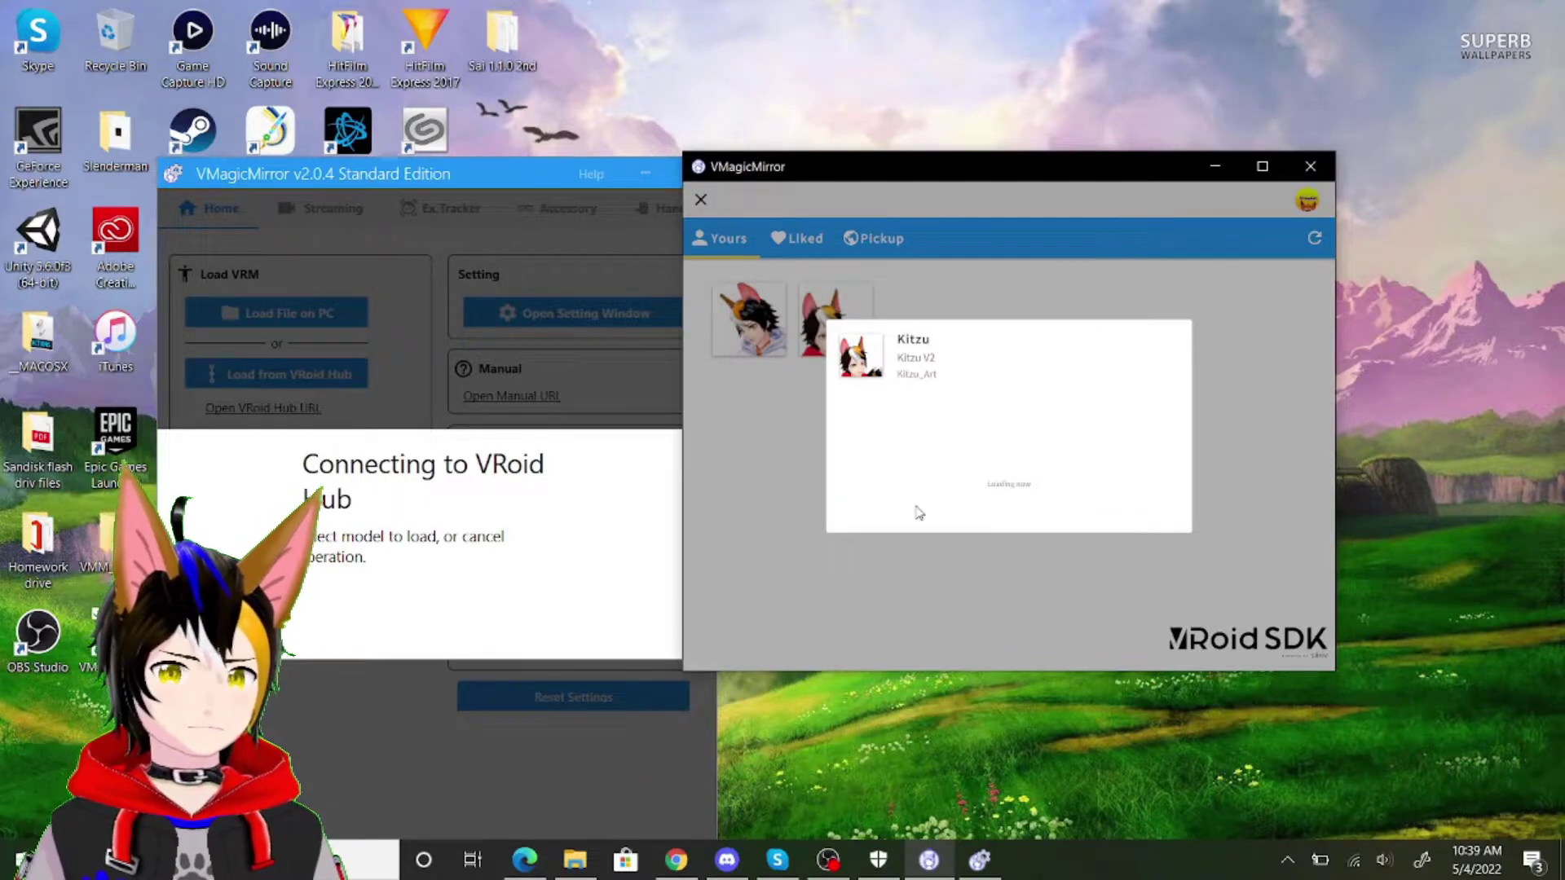